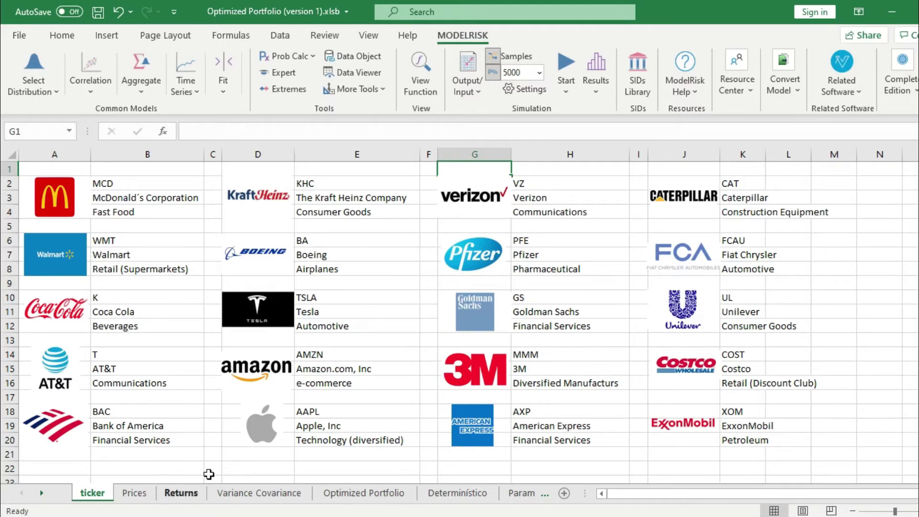
# - Review the Prices and Returns sheets and bring up the Variance Covariance matrix
pyautogui.click(133, 493)
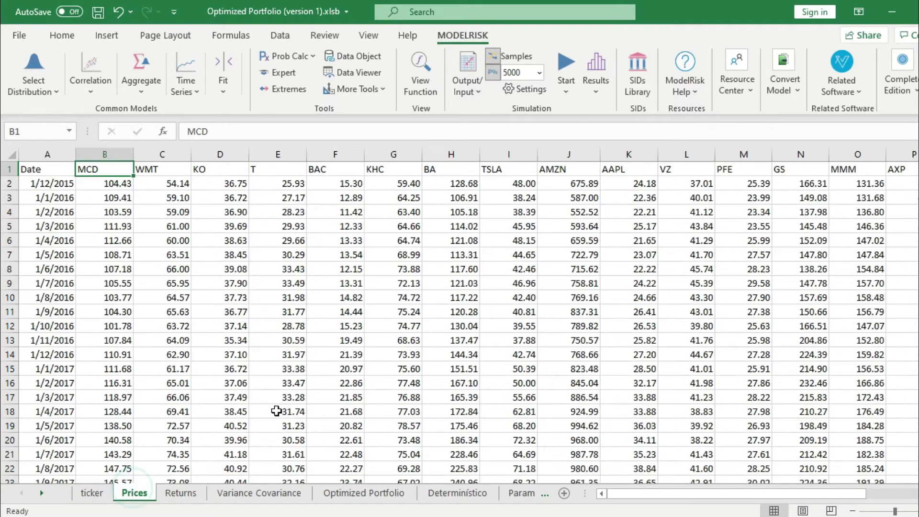
pyautogui.click(181, 493)
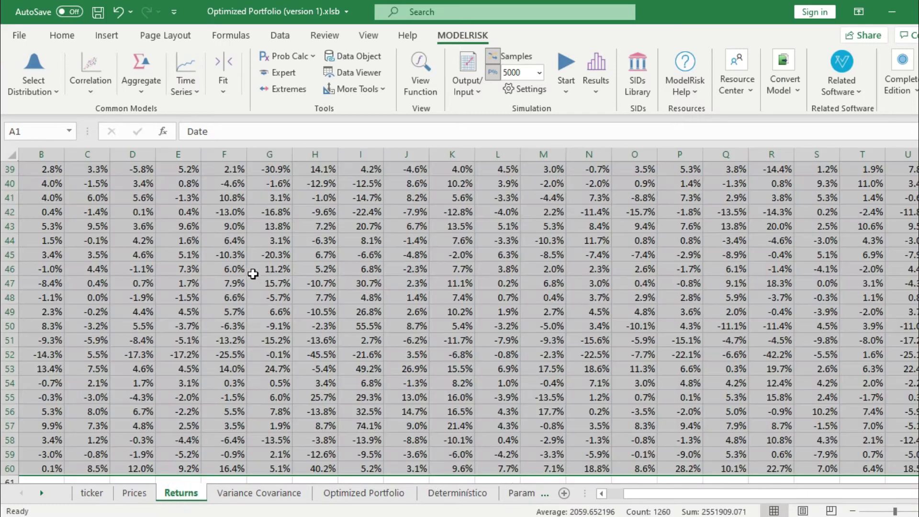
pyautogui.click(250, 271)
pyautogui.scroll(6, 252, 271)
pyautogui.click(259, 493)
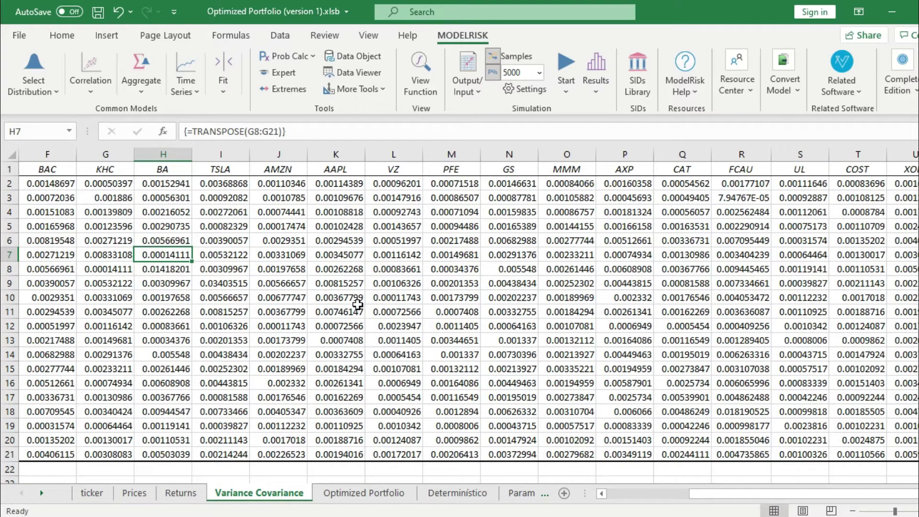
# - On the Optimized Portfolio sheet, examine the Sharpe ratio formula, the Pesos weights, and the monthly Rp and S.D. cells
pyautogui.click(369, 495)
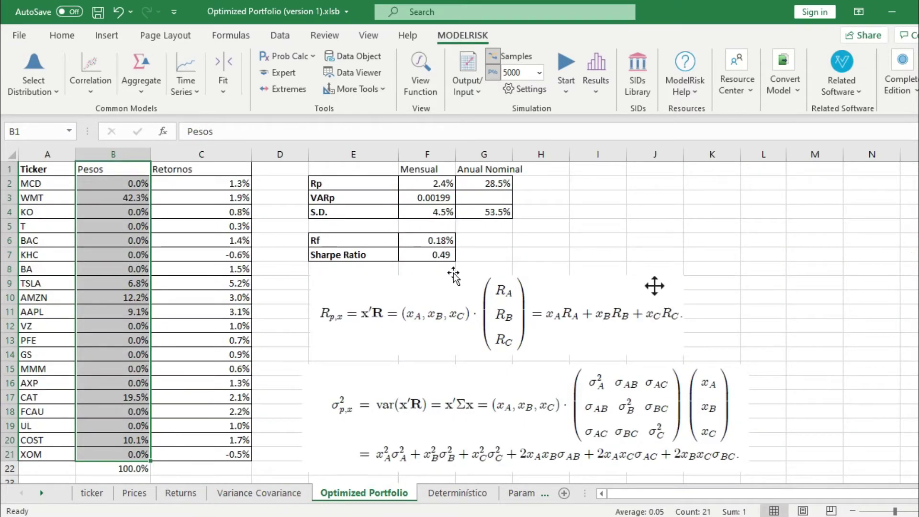
pyautogui.click(440, 255)
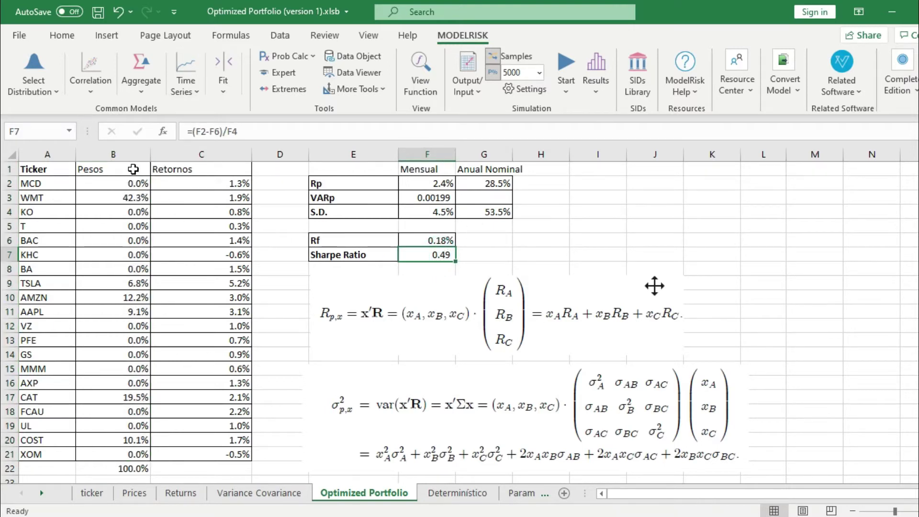
pyautogui.moveTo(136, 181); pyautogui.dragTo(136, 454)
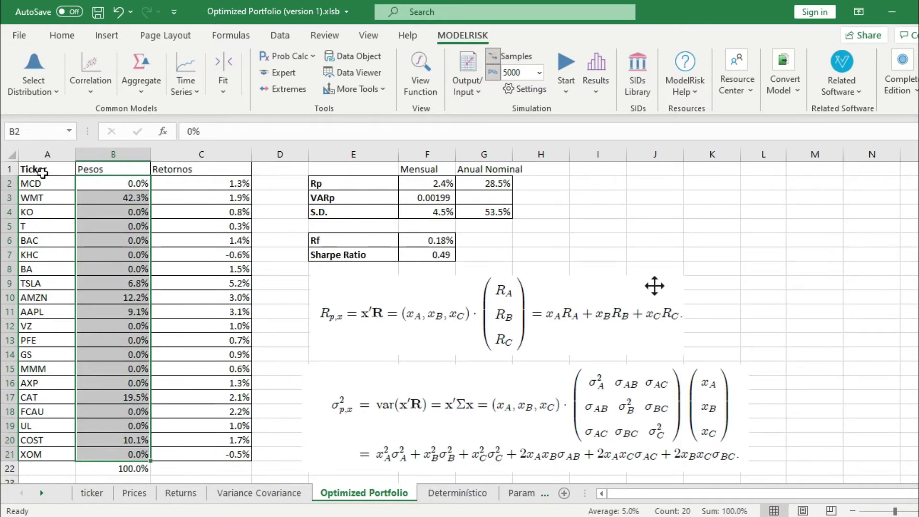
pyautogui.click(457, 493)
pyautogui.click(369, 494)
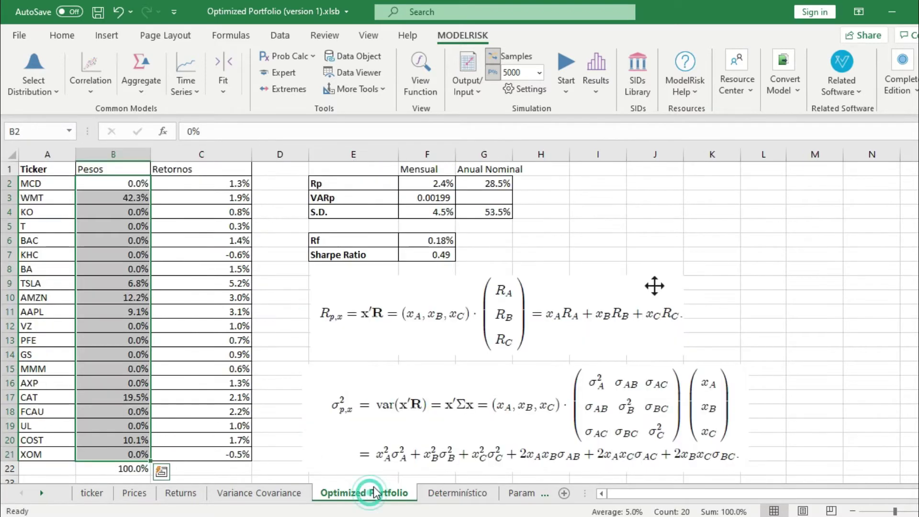
pyautogui.click(441, 183)
pyautogui.click(442, 212)
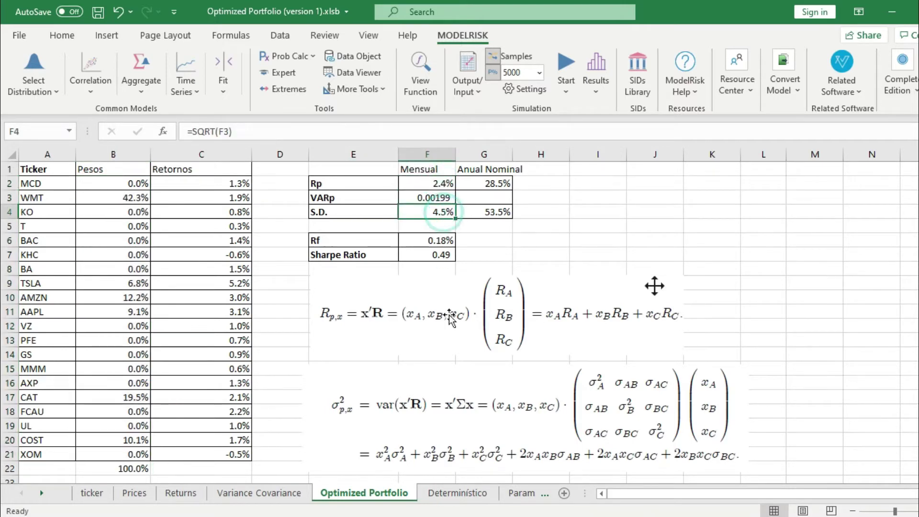
pyautogui.click(442, 183)
# - Inspect the month 12 value on the Determinístico sheet and the return, deviation and month 1 formulas on the Parametrico sheet
pyautogui.click(458, 496)
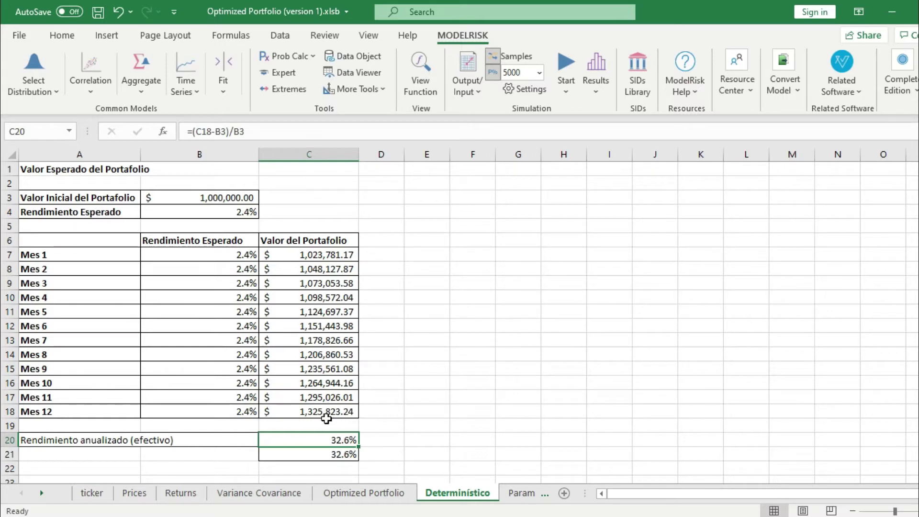
pyautogui.click(349, 412)
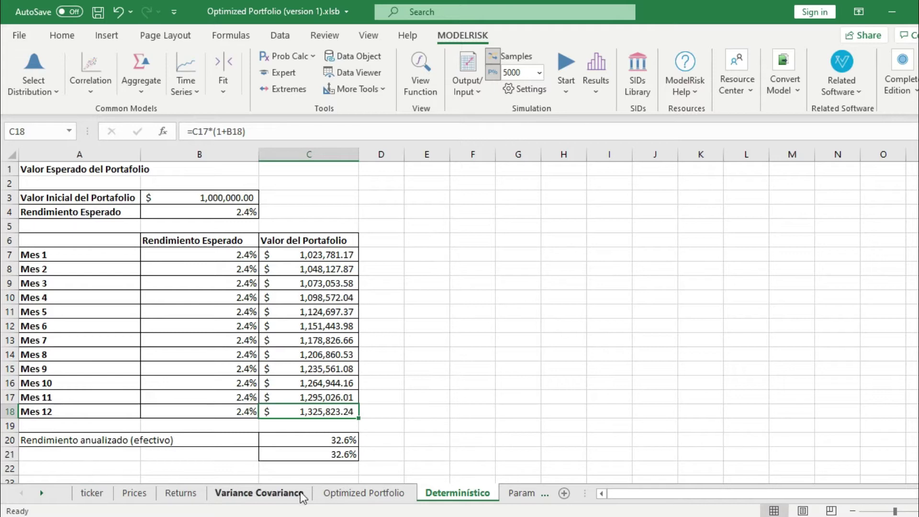
pyautogui.click(514, 495)
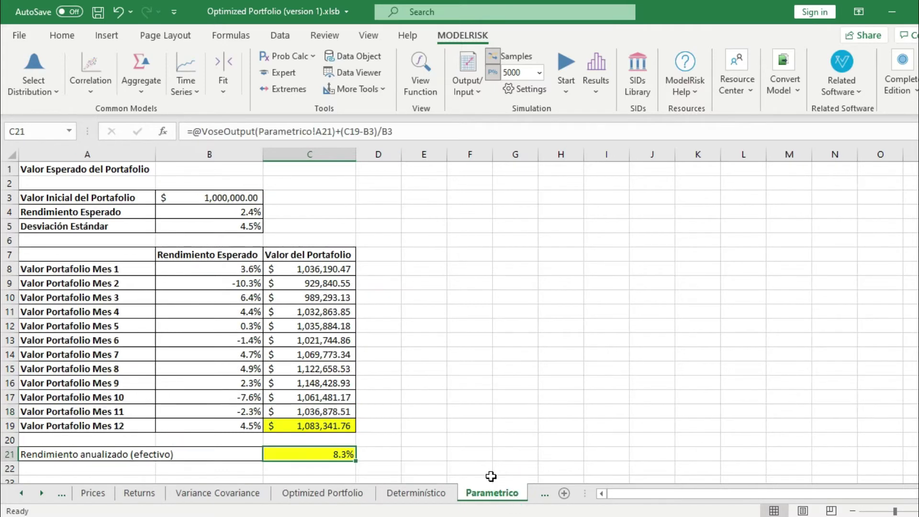
pyautogui.click(235, 211)
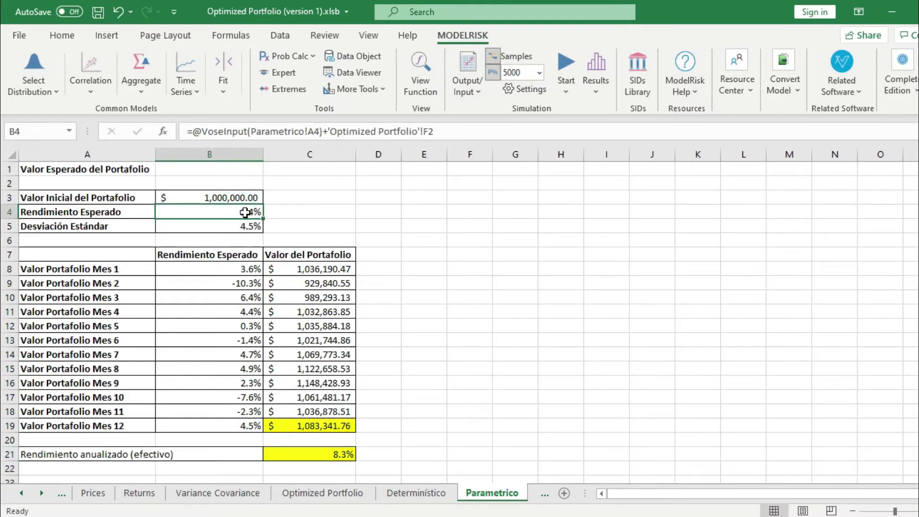
pyautogui.click(247, 228)
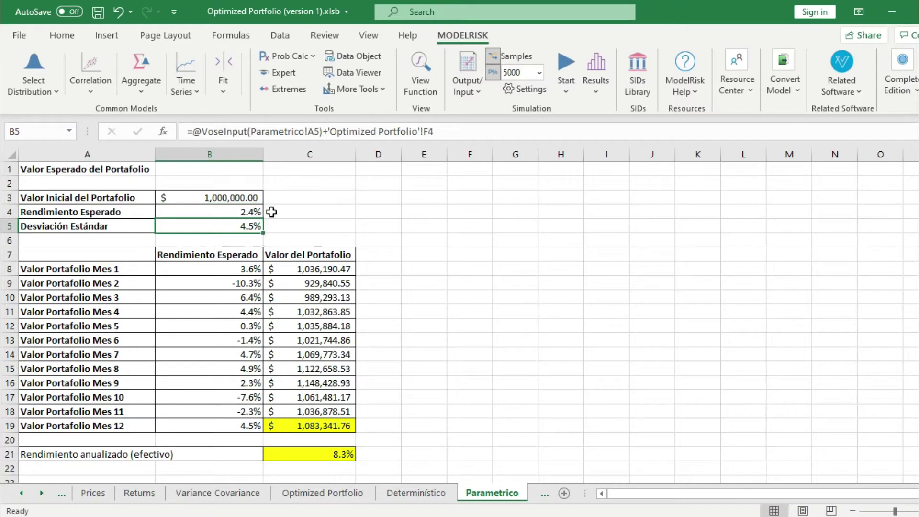
pyautogui.click(247, 266)
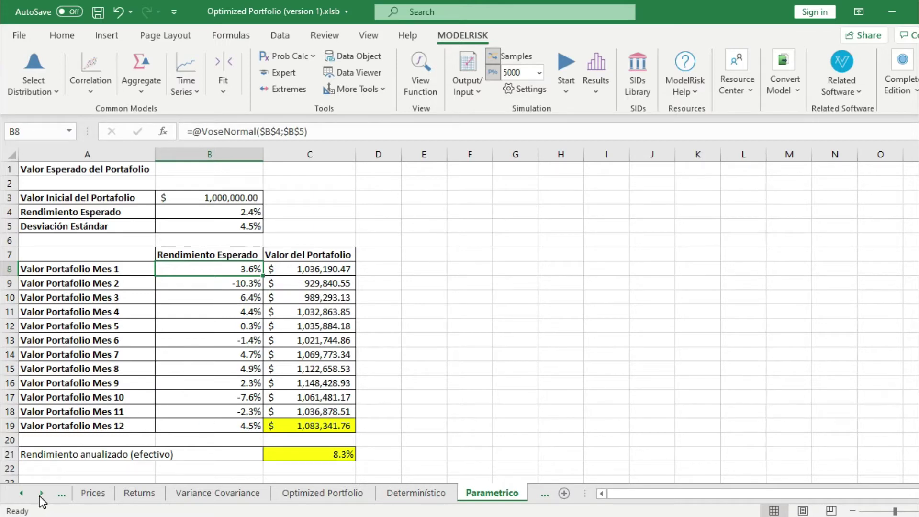
# - On the Rendimiento Portafolio sheet, check the VZ return formula in L3 and go through the Pesos weights across row 1
pyautogui.click(41, 493)
pyautogui.click(517, 494)
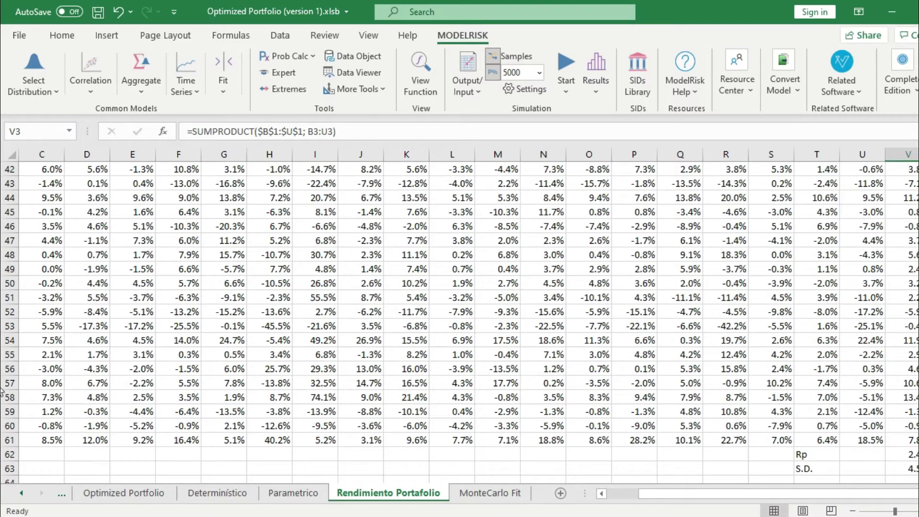
pyautogui.scroll(14, 907, 431)
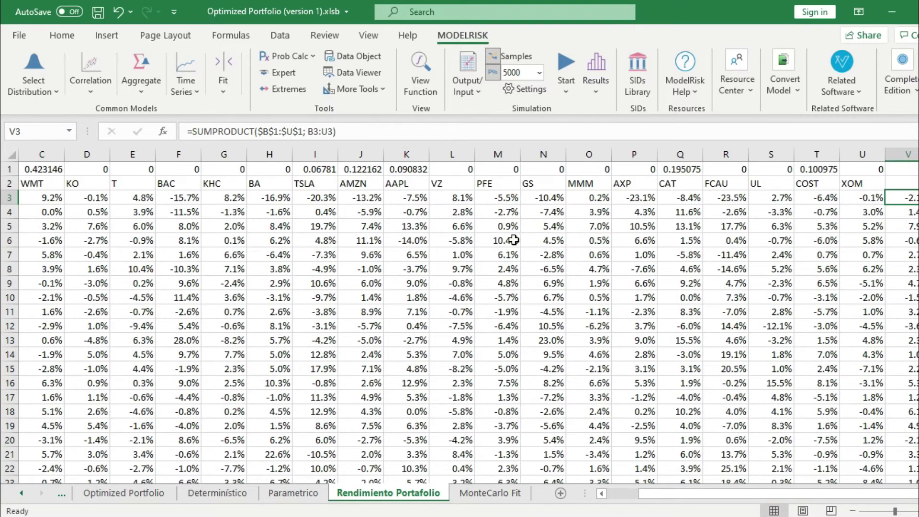
pyautogui.click(460, 197)
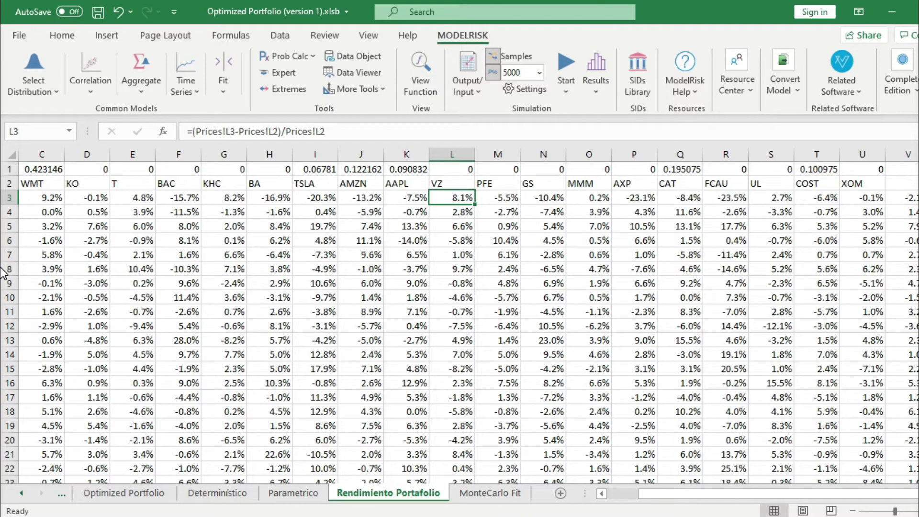
pyautogui.press('Home')
pyautogui.press('Up')
pyautogui.press('Up')
pyautogui.press('Right')
pyautogui.press('Right')
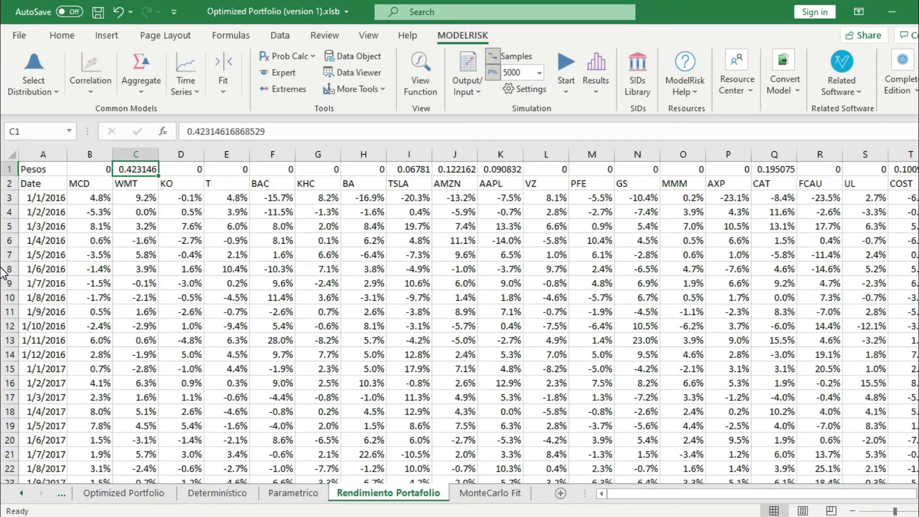
pyautogui.press('Right')
pyautogui.press('Right')
pyautogui.press('Right')
pyautogui.press('Right')
pyautogui.press('Right')
pyautogui.press('Right')
pyautogui.press('Right')
pyautogui.press('Right')
pyautogui.press('Right')
pyautogui.press('Right')
pyautogui.press('Right')
pyautogui.press('Right')
pyautogui.press('Right')
pyautogui.press('Right')
pyautogui.press('Right')
pyautogui.press('Right')
pyautogui.press('Right')
pyautogui.press('Right')
pyautogui.press('Right')
# - Inspect the SUMPRODUCT portfolio return formulas in column V, from V3 down to V61
pyautogui.press('Down')
pyautogui.press('Down')
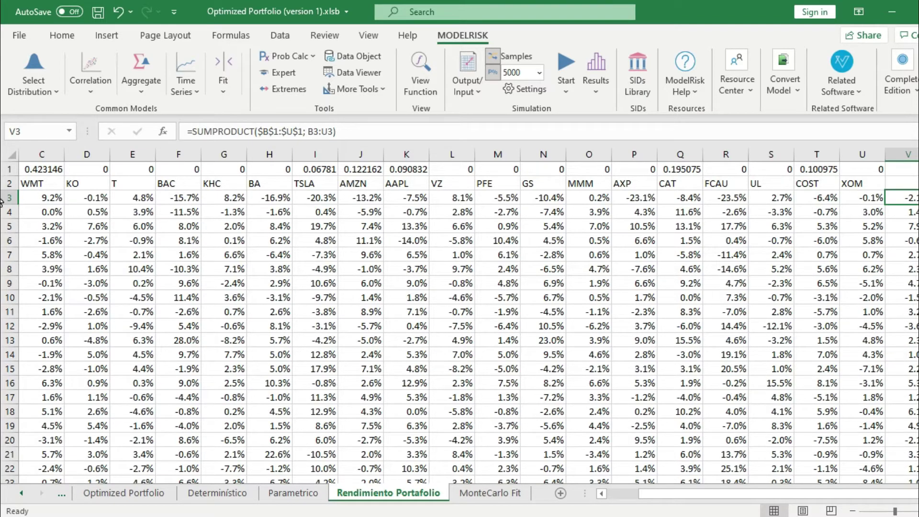
pyautogui.scroll(-3, 1, 201)
pyautogui.scroll(-11, 2, 311)
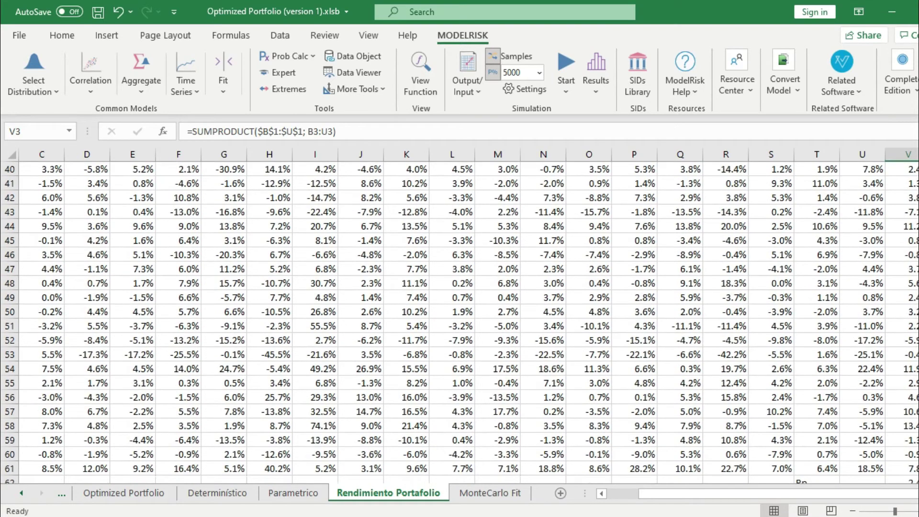
pyautogui.click(903, 440)
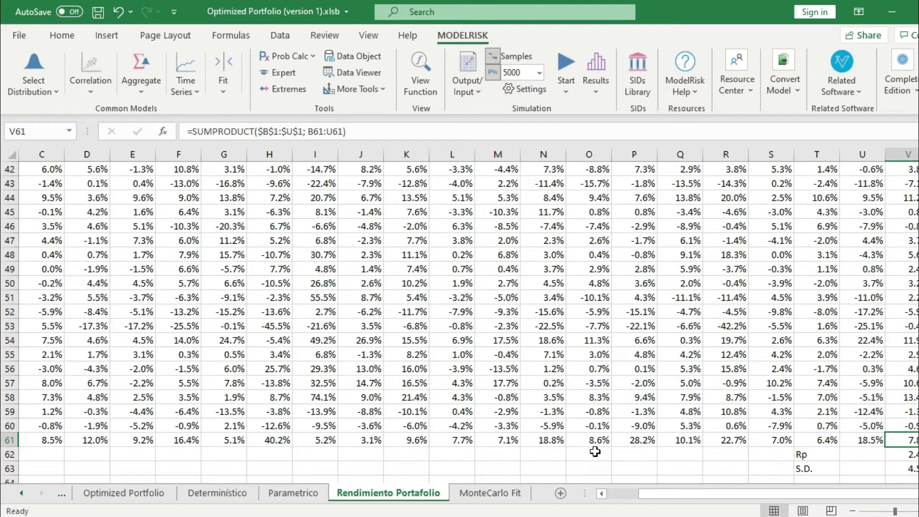
# - On the MonteCarlo Fit sheet, view the normal distribution fit behind the month 1 return in B8, and close it unchanged
pyautogui.click(480, 493)
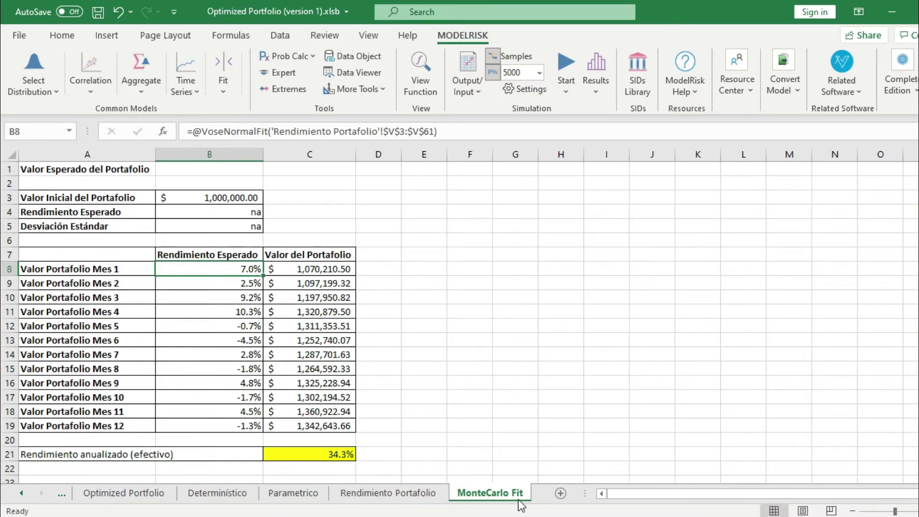
pyautogui.click(223, 96)
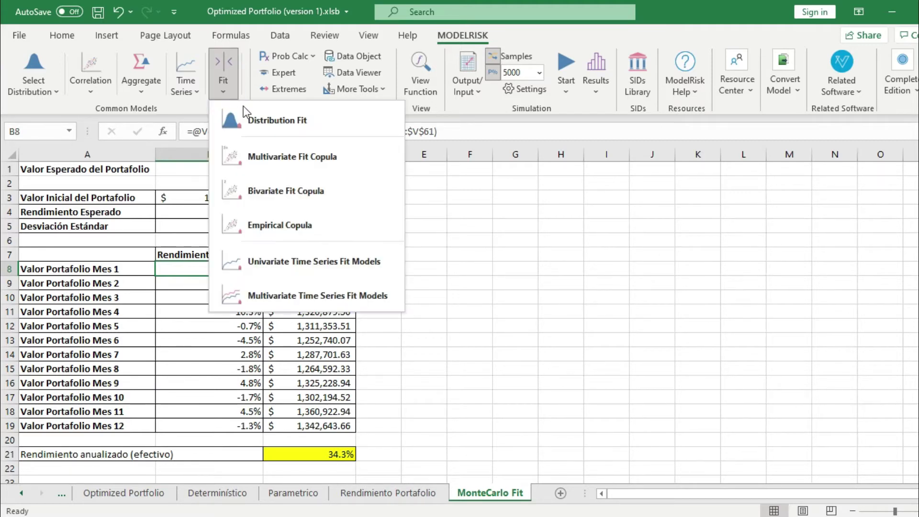
pyautogui.press('Escape')
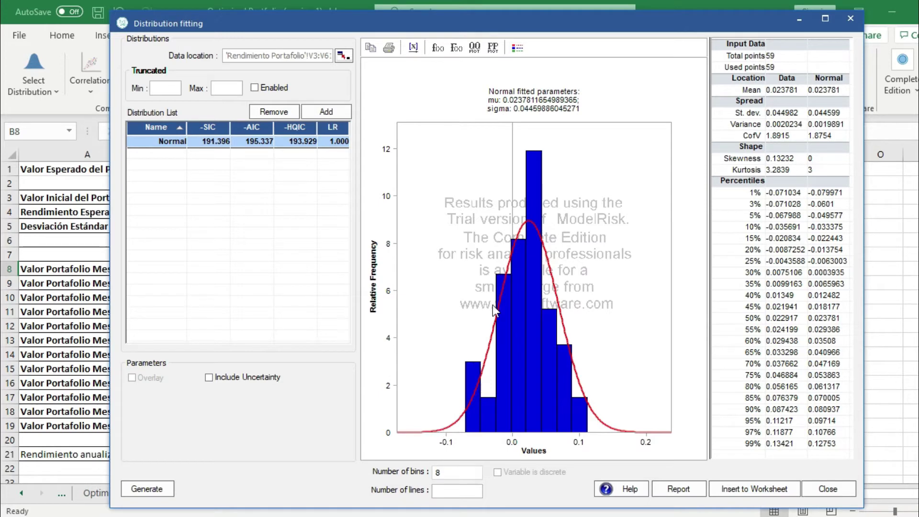
pyautogui.click(827, 488)
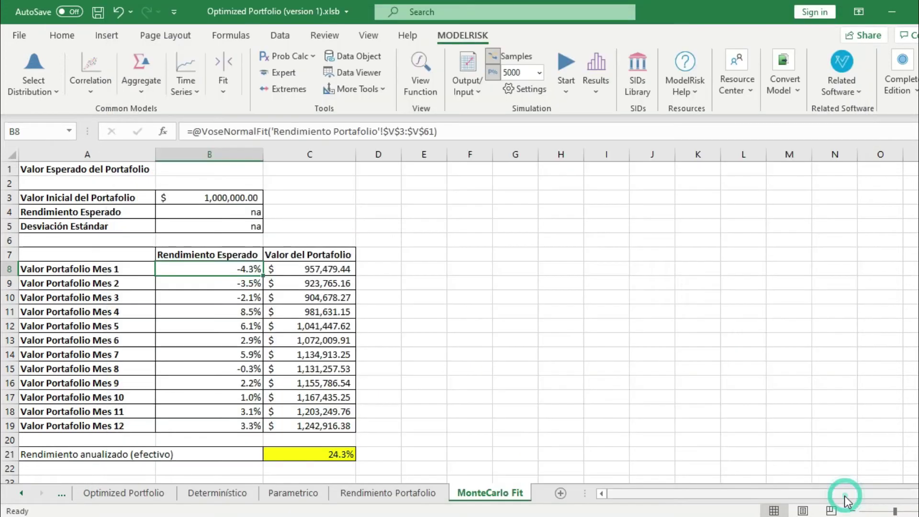
# - Check the month 2 fitted return formula and the month 1 and month 12 portfolio value formulas on the MonteCarlo Fit sheet
pyautogui.click(246, 284)
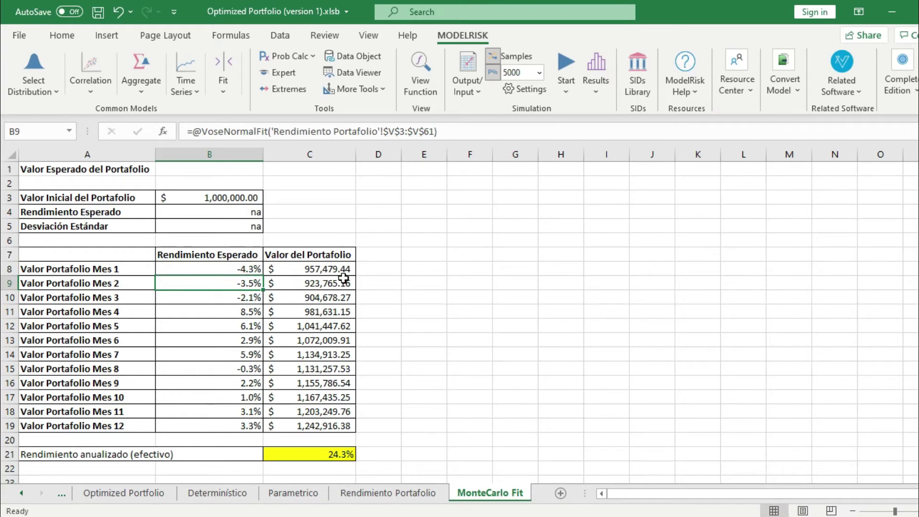
pyautogui.click(317, 271)
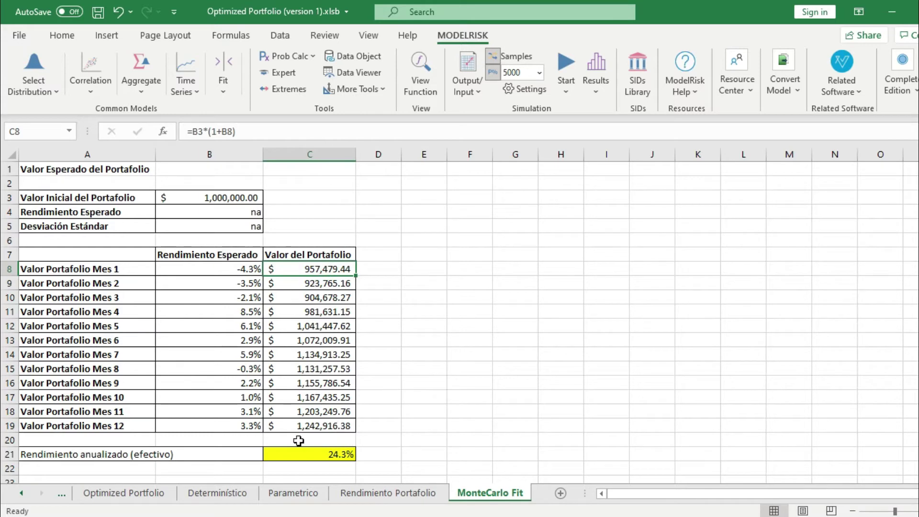
pyautogui.click(316, 427)
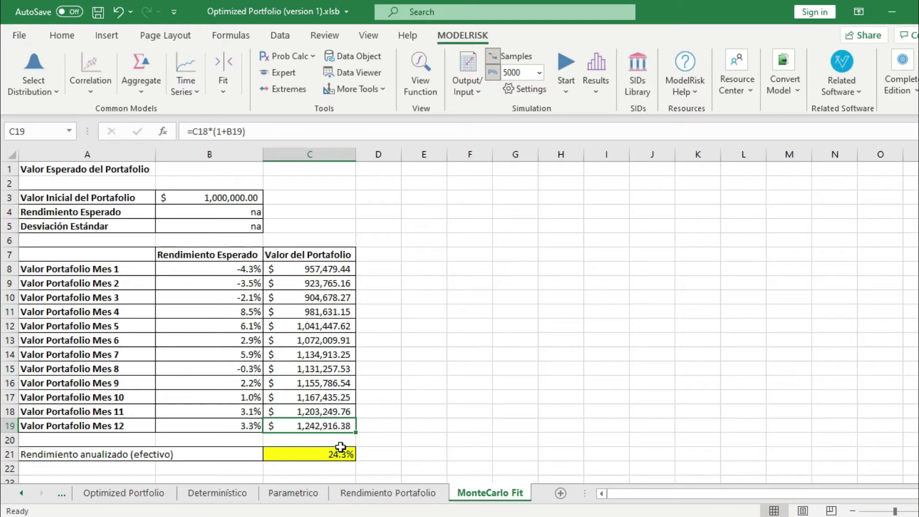
# - Open the ModelRisk simulation results for the portfolio model
pyautogui.click(595, 92)
pyautogui.click(634, 130)
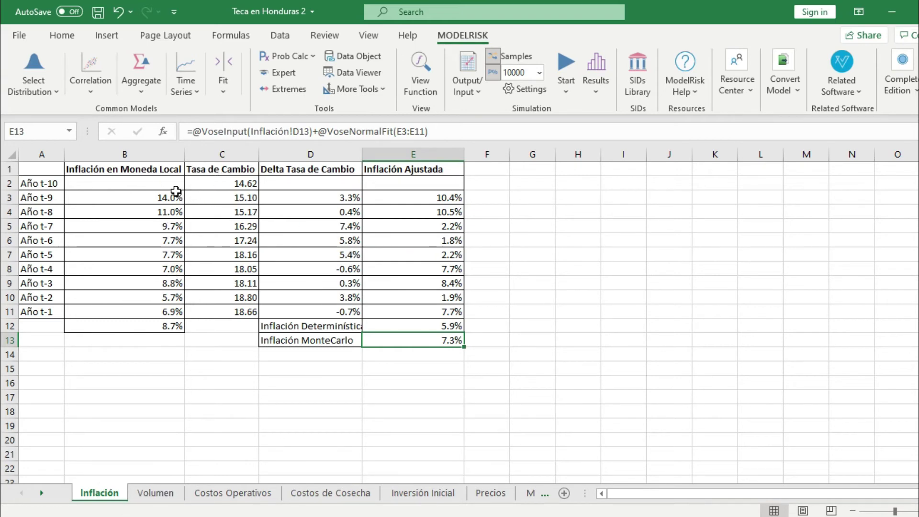
# - In the Teca en Honduras 2 workbook, examine the Inflación en Moneda Local and Inflación Ajustada ranges for years t-9 to t-1
pyautogui.moveTo(163, 197); pyautogui.dragTo(172, 311)
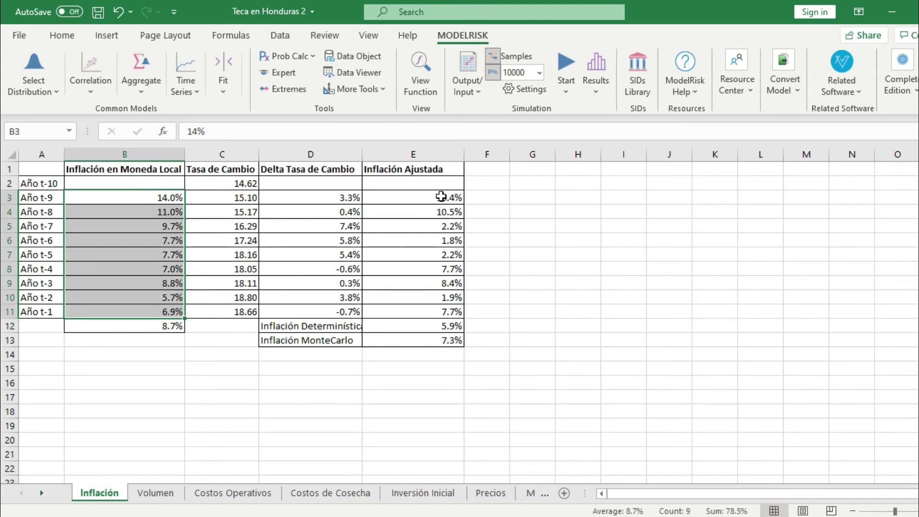
pyautogui.moveTo(439, 197); pyautogui.dragTo(442, 313)
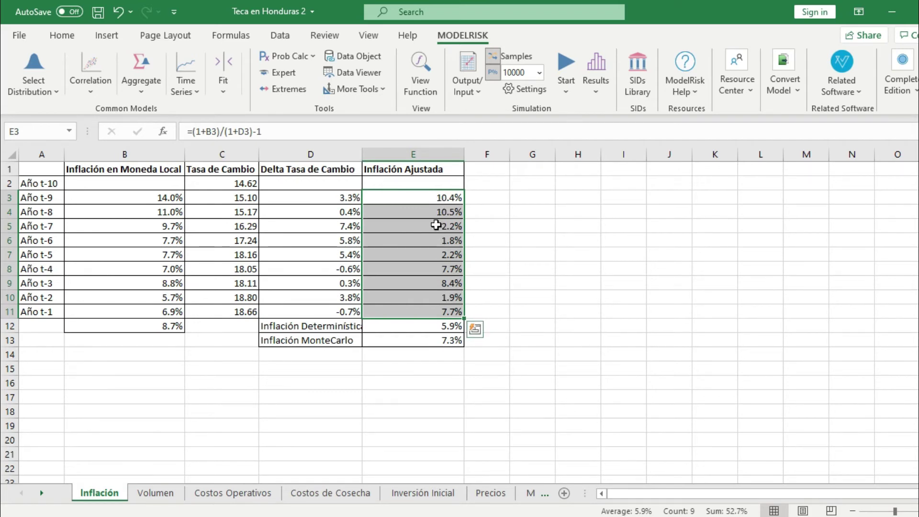
pyautogui.moveTo(430, 195); pyautogui.dragTo(440, 312)
# - Look through the teak model's tree volume, operating cost, harvest cost and initial investment sheets
pyautogui.click(161, 493)
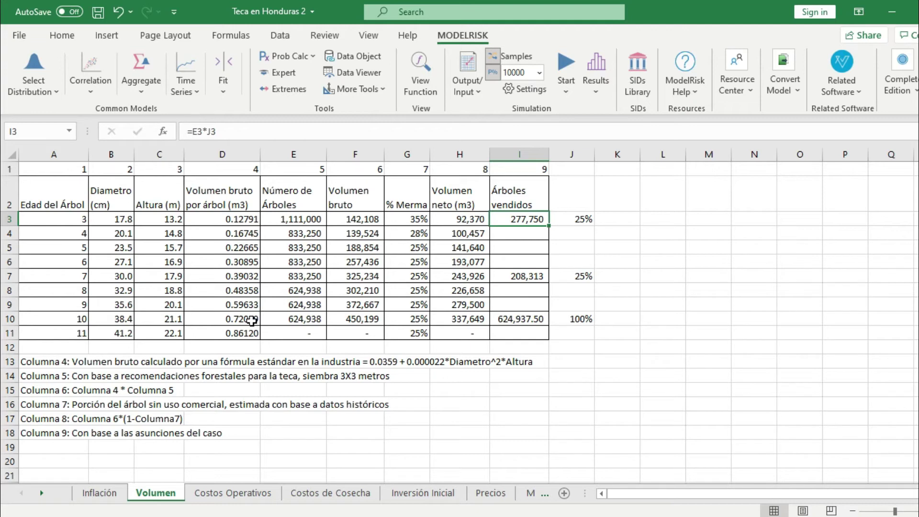
pyautogui.click(238, 493)
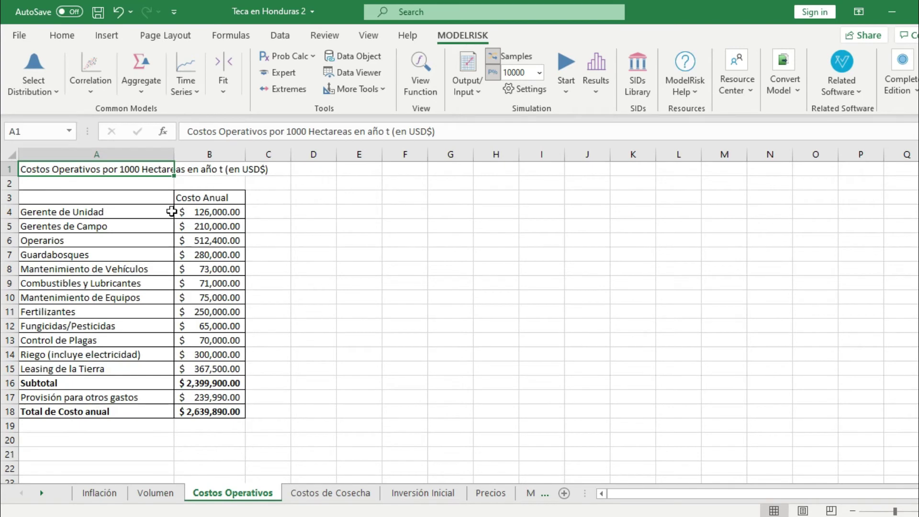
pyautogui.click(335, 493)
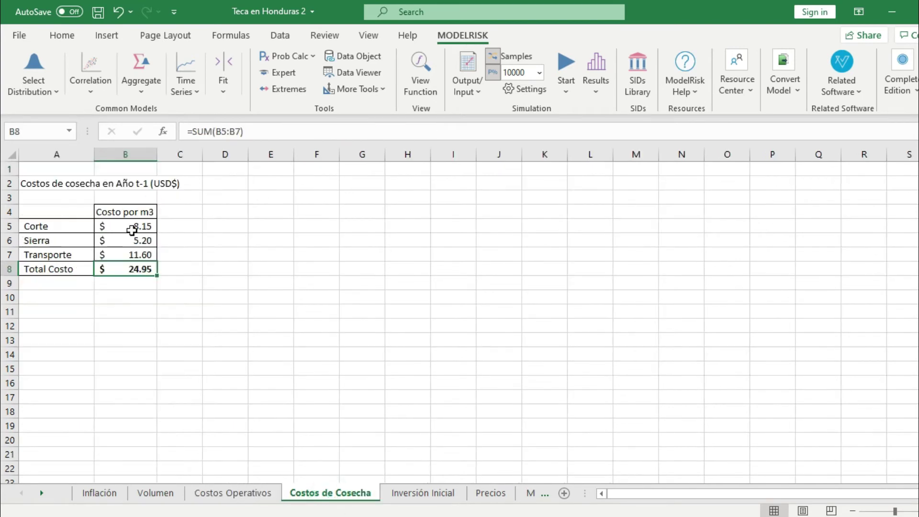
pyautogui.click(423, 494)
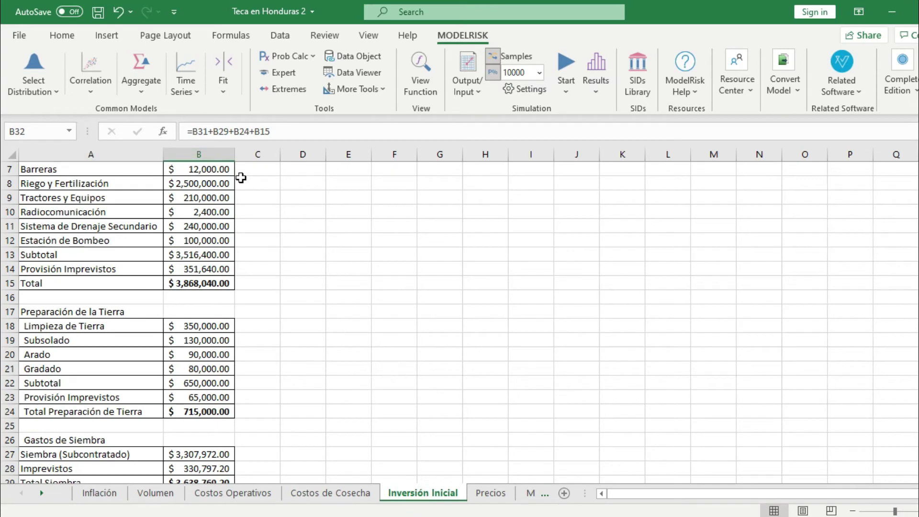
# - Finish viewing the initial investment sheet and examine the Precio por m3 ranges for the three tree diameter classes on the Precios sheet
pyautogui.scroll(-3, 295, 267)
pyautogui.scroll(5, 293, 292)
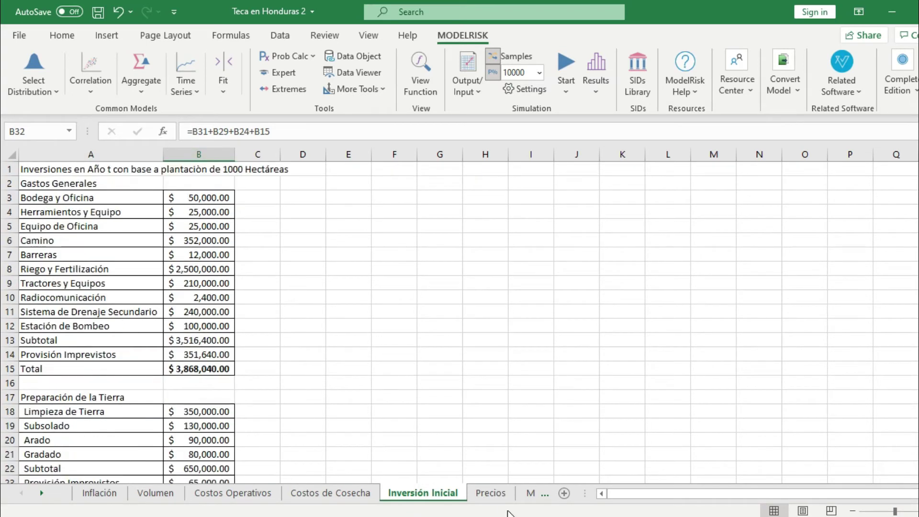
pyautogui.click(493, 493)
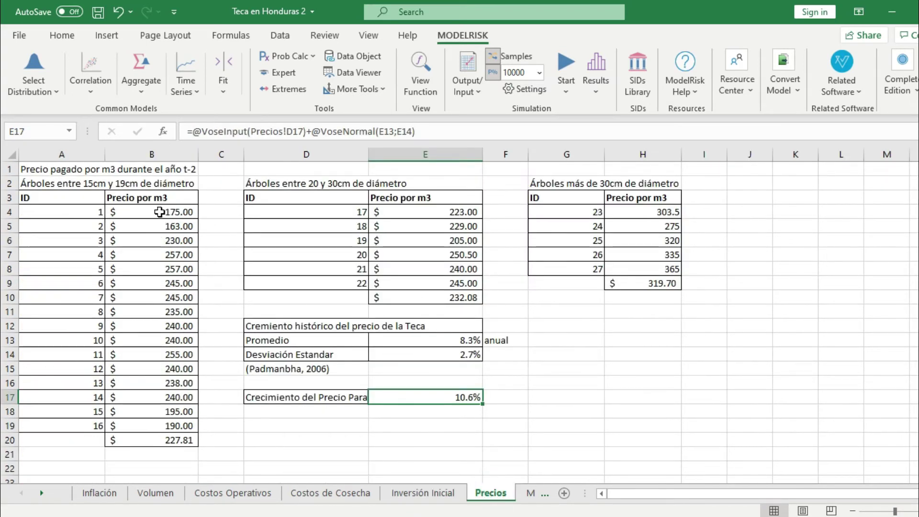
pyautogui.moveTo(153, 212); pyautogui.dragTo(146, 426)
pyautogui.moveTo(450, 212); pyautogui.dragTo(436, 283)
pyautogui.moveTo(663, 210); pyautogui.dragTo(666, 271)
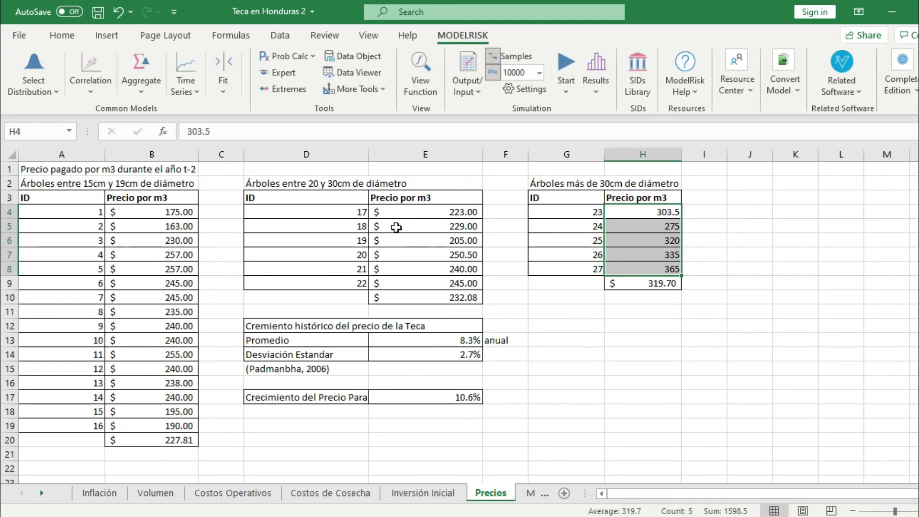
# - Look through the Modelo Deterministico, Ke, DTYCR and Supuestos MonteCarlo sheets of the teak model
pyautogui.click(531, 493)
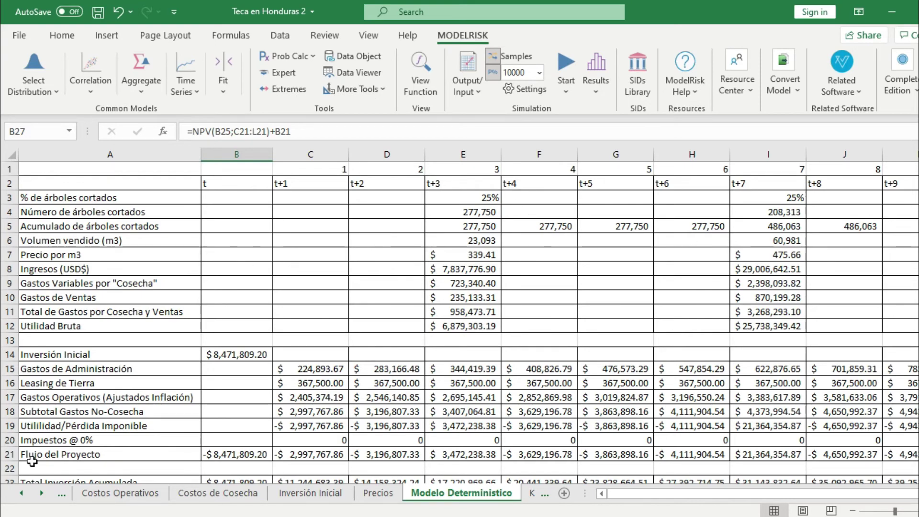
pyautogui.click(40, 493)
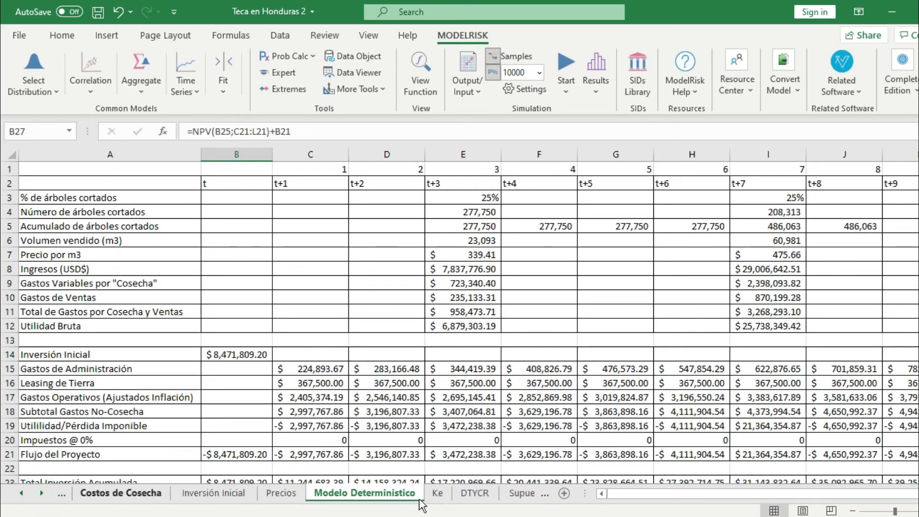
pyautogui.click(436, 494)
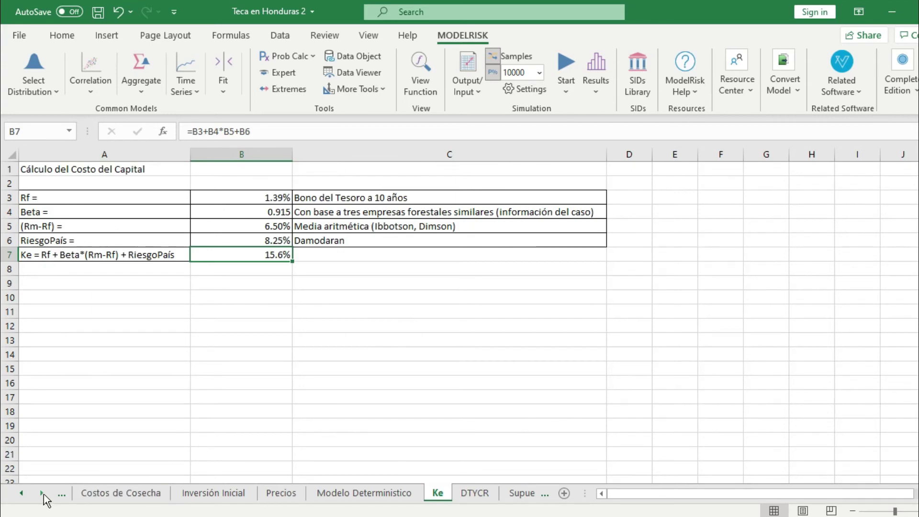
pyautogui.click(42, 493)
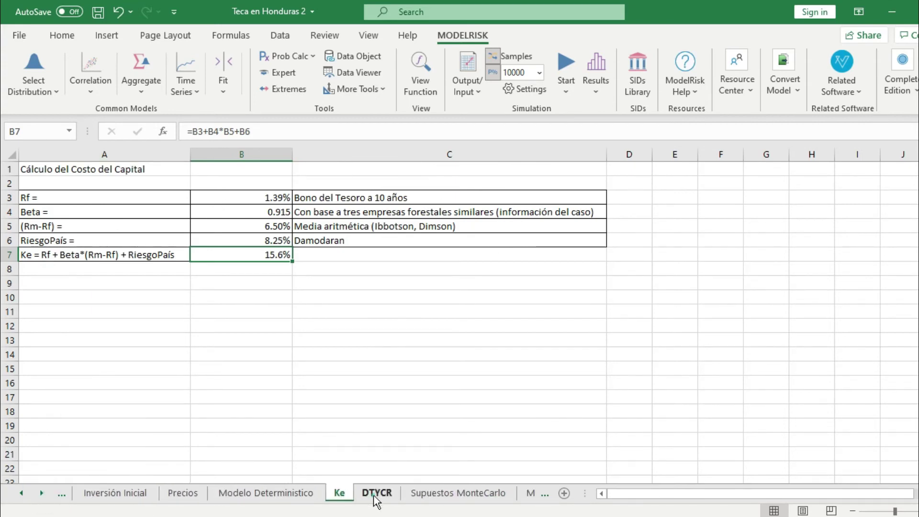
pyautogui.click(376, 494)
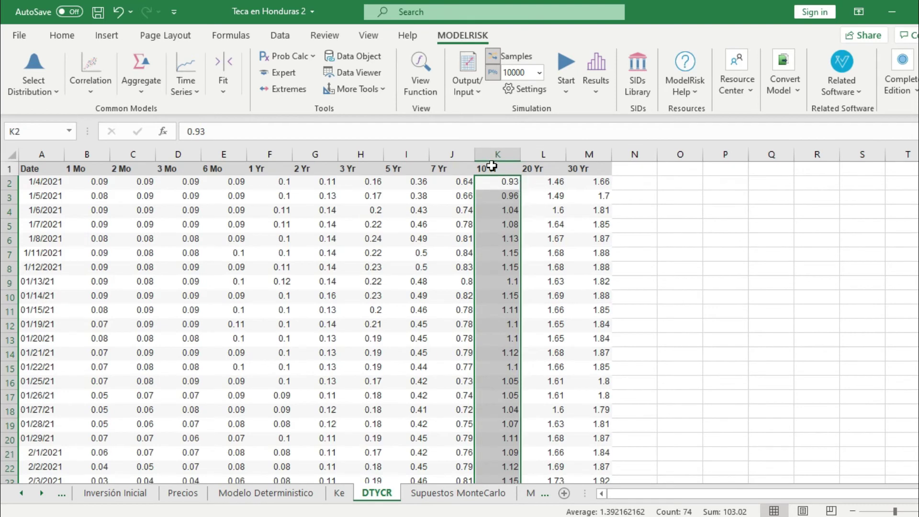
pyautogui.click(444, 495)
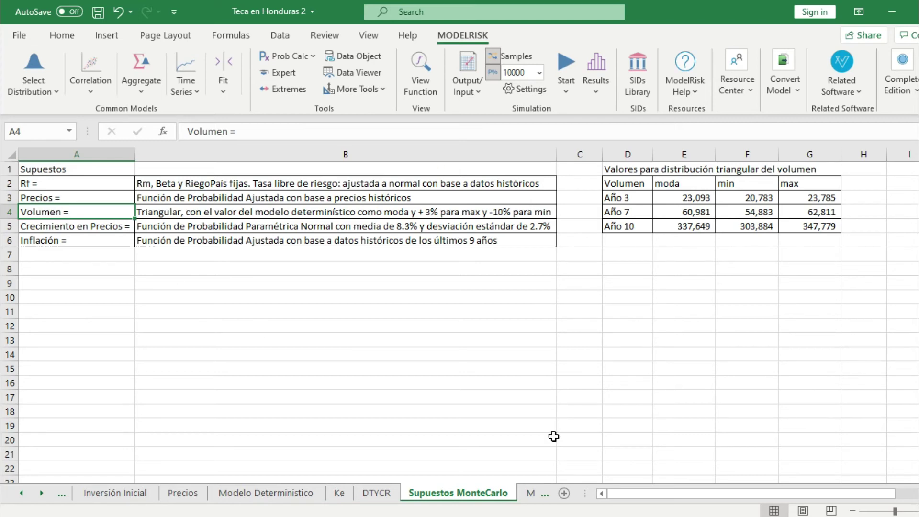
# - On the Modelo MonteCarlo sheet, check the formulas for the t+3 Volumen vendido, Tasa Libre de Riesgo MonteCarlo and Valor Actual Neto
pyautogui.click(42, 493)
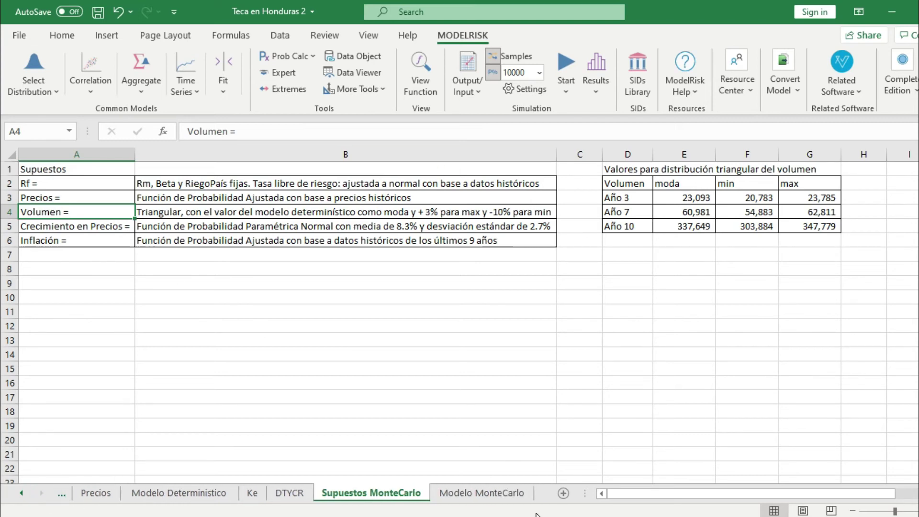
pyautogui.click(482, 493)
pyautogui.scroll(3, 553, 325)
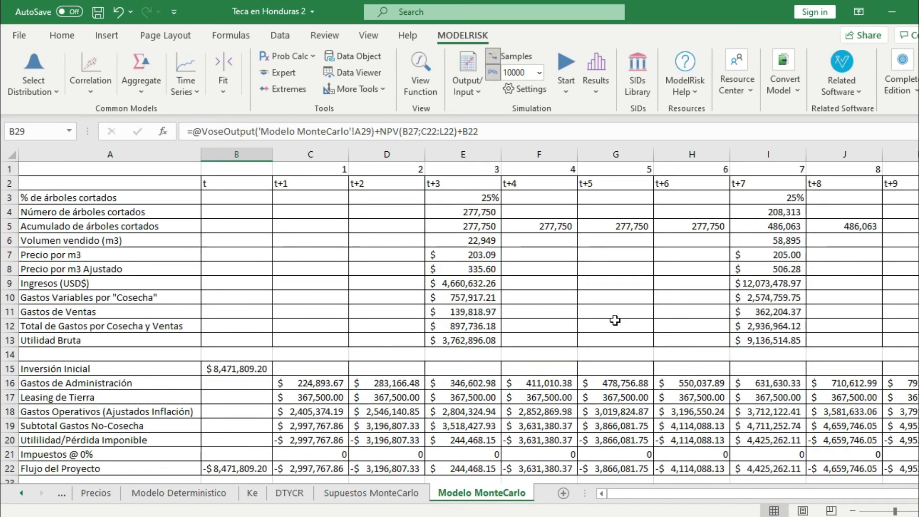
pyautogui.click(484, 242)
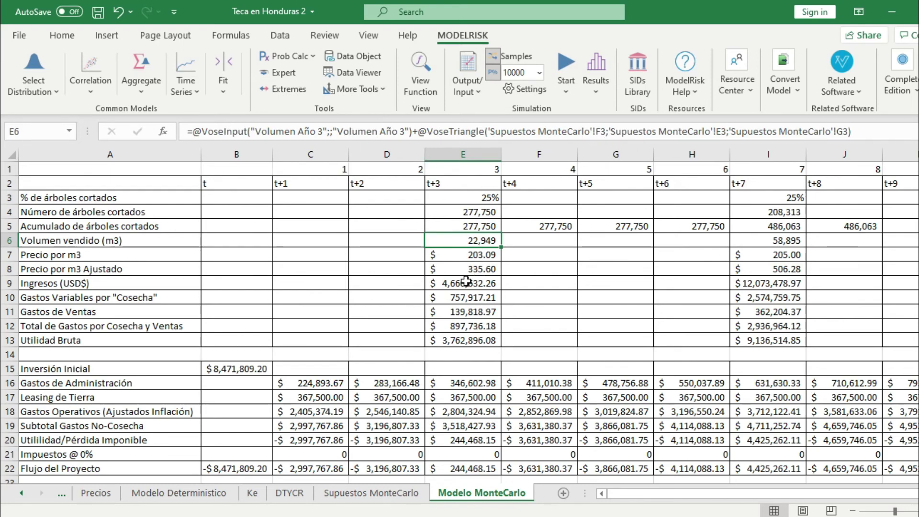
pyautogui.scroll(-5, 480, 333)
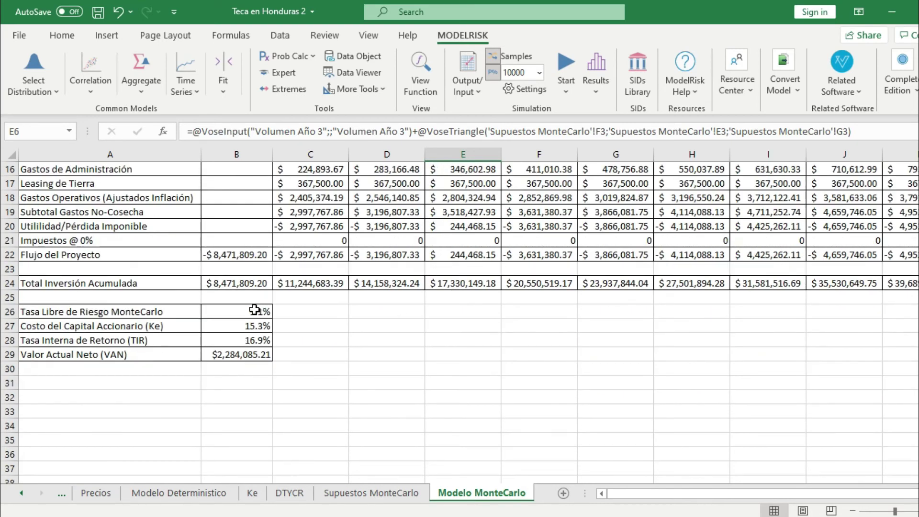
pyautogui.click(254, 310)
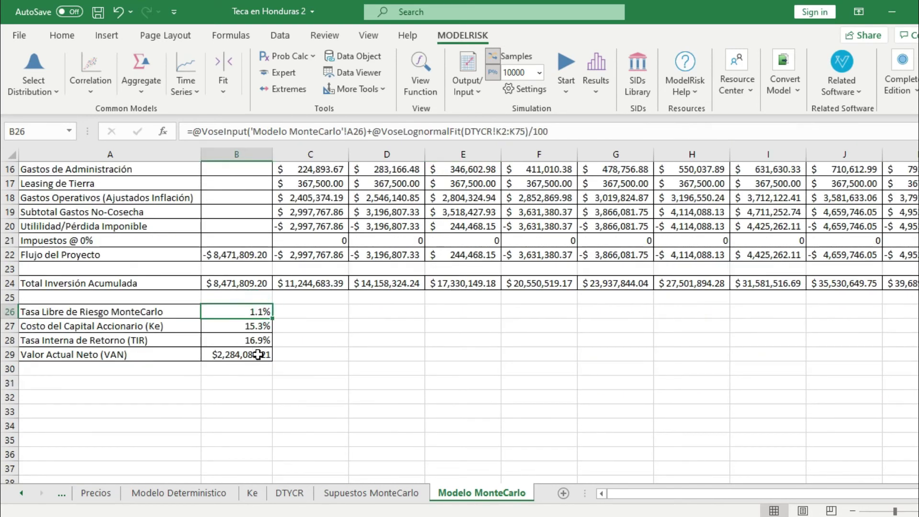
pyautogui.click(257, 354)
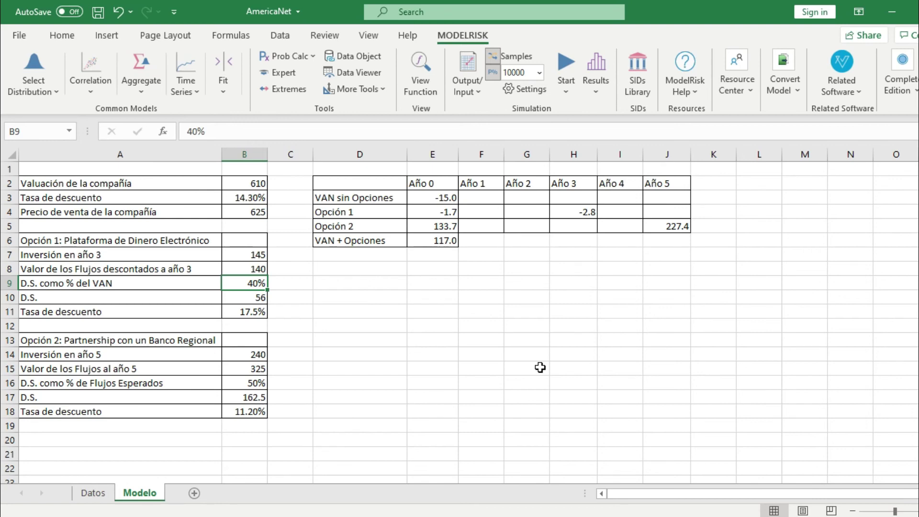
# - In the AmericaNet workbook's Modelo sheet, check the Año 0 formulas for VAN sin Opciones and Opción 1
pyautogui.click(368, 196)
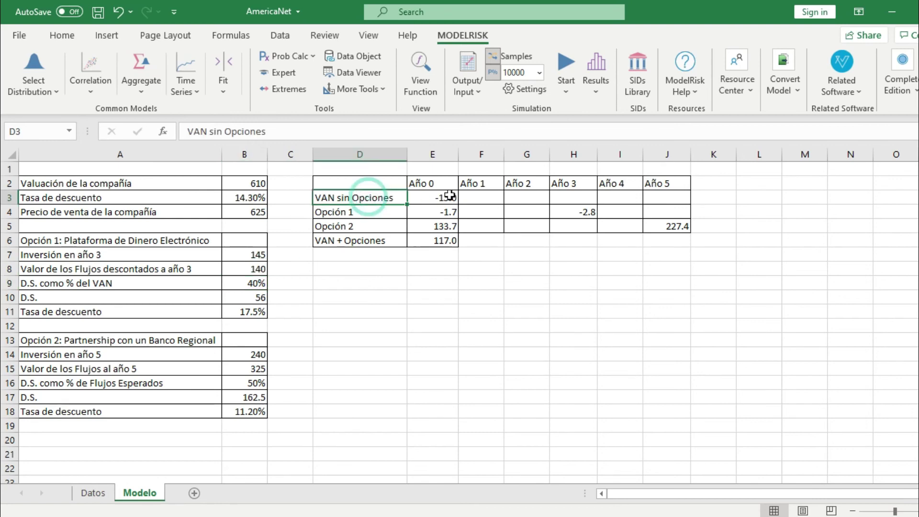
pyautogui.click(450, 196)
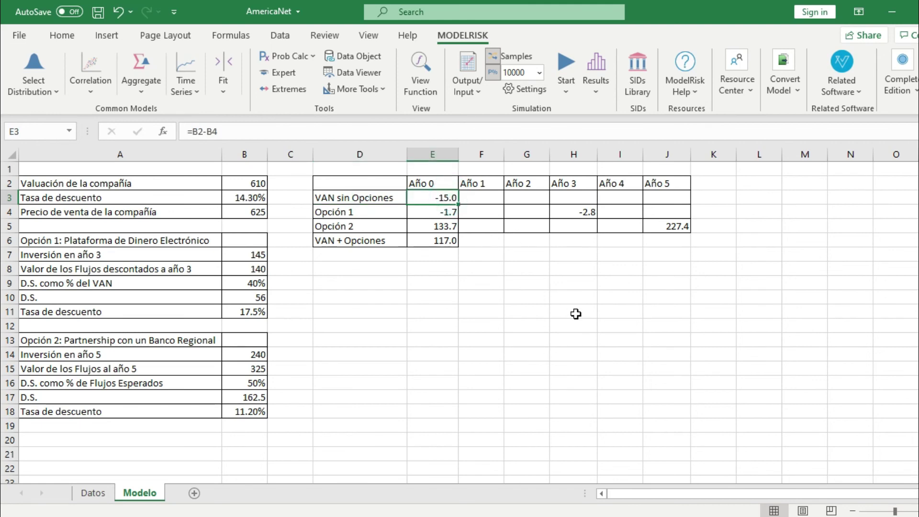
pyautogui.click(445, 214)
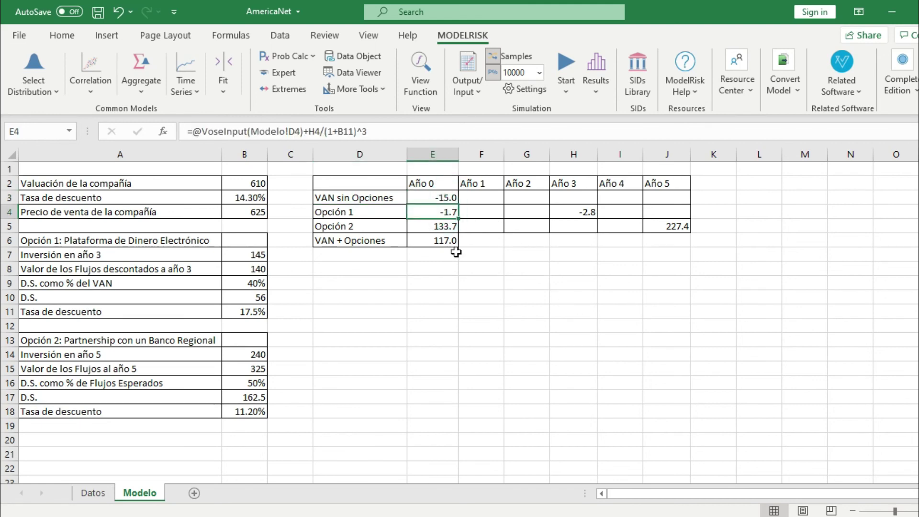